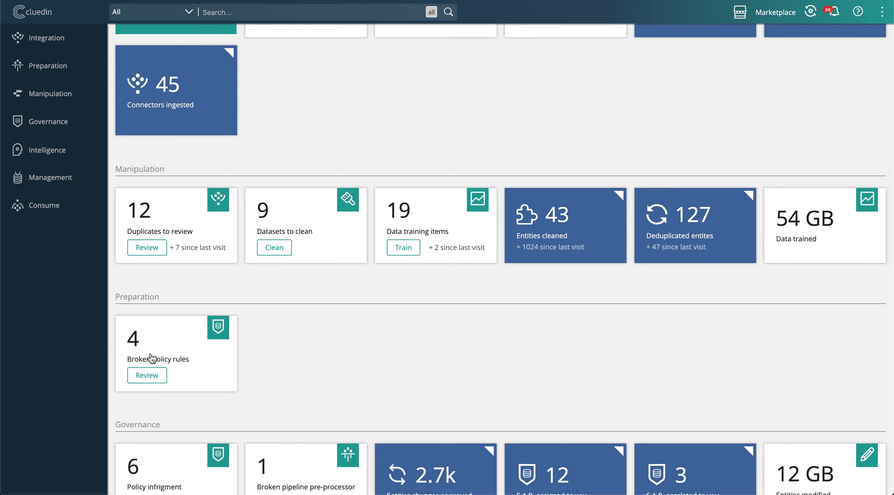
Look over the home dashboard, open the marketplace for adding a connector, and search the connectors for "sales".
{"action": "scroll", "coordinate": [152, 358], "scroll_direction": "down", "scroll_amount": 3}
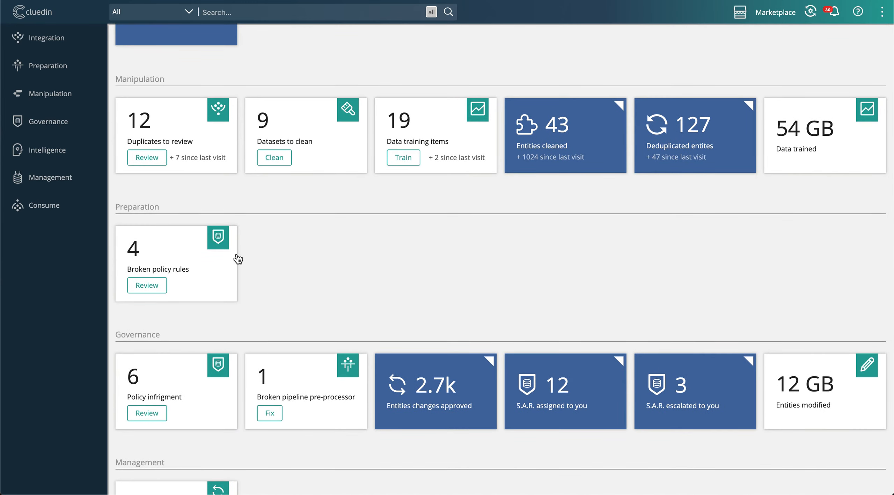
{"action": "scroll", "coordinate": [269, 240], "scroll_direction": "up", "scroll_amount": 8}
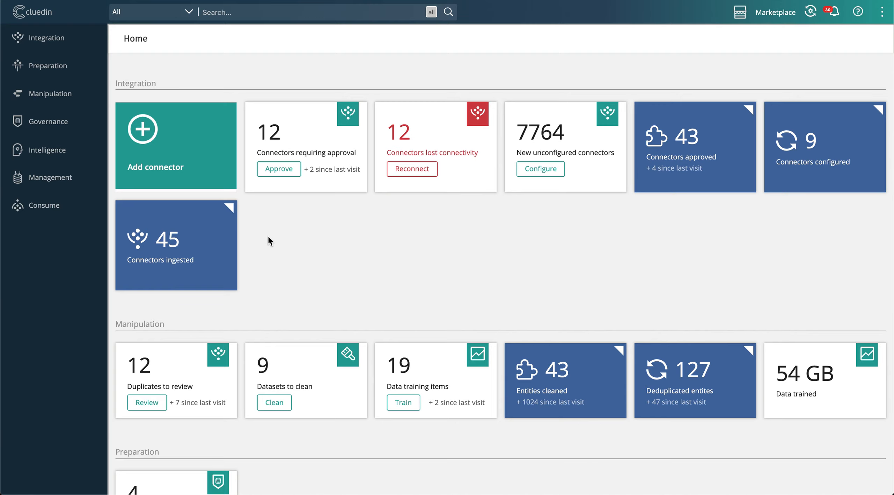
{"action": "left_click", "coordinate": [182, 177]}
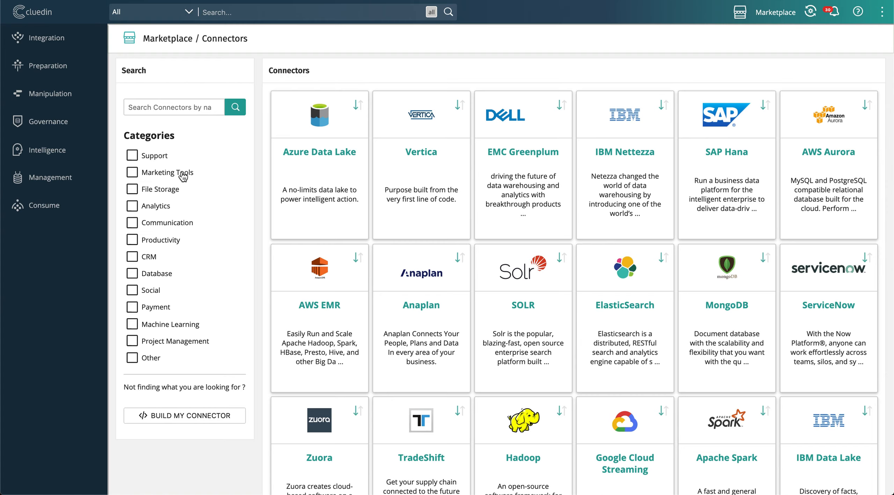
{"action": "left_click", "coordinate": [162, 111]}
{"action": "type", "text": "sales"}
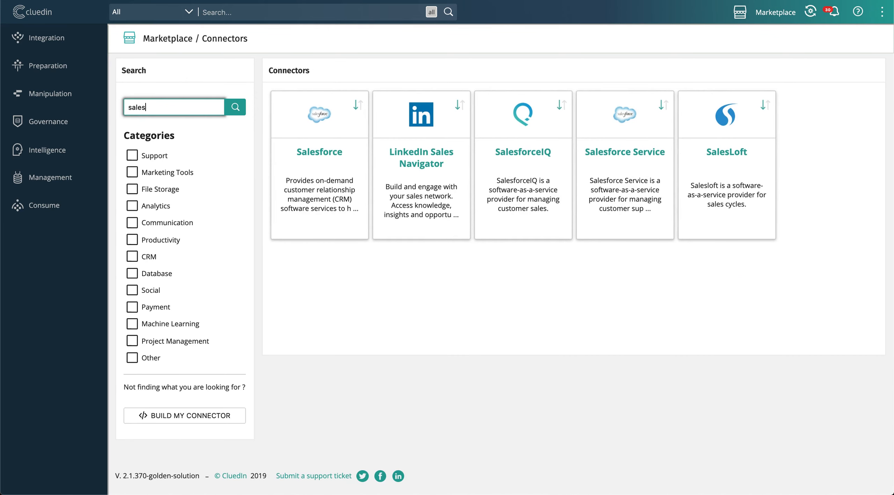
Search the marketplace connectors for "drop", "office" and "orac" in turn.
{"action": "key", "text": "ctrl+a"}
{"action": "type", "text": "drop"}
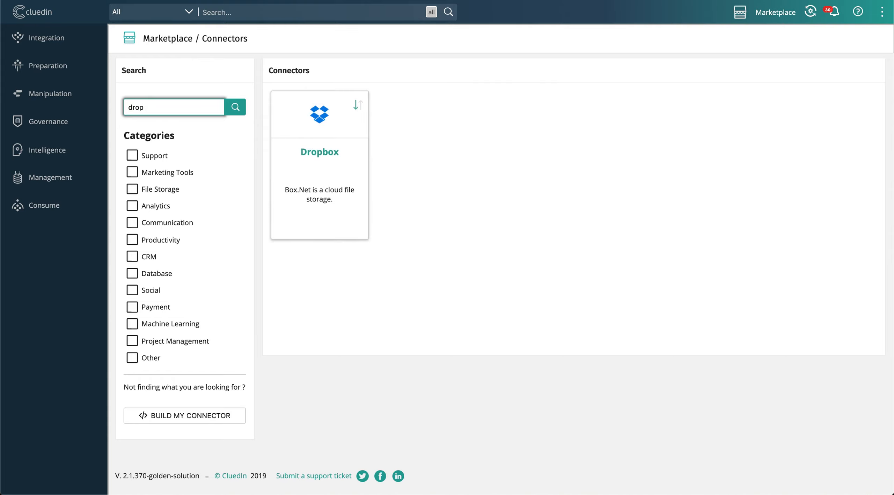
{"action": "key", "text": "ctrl+a"}
{"action": "type", "text": "office"}
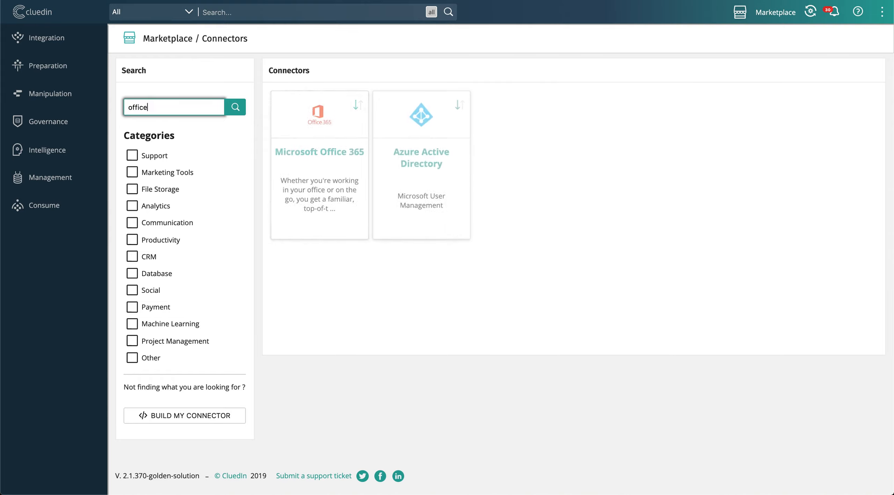
{"action": "key", "text": "ctrl+a"}
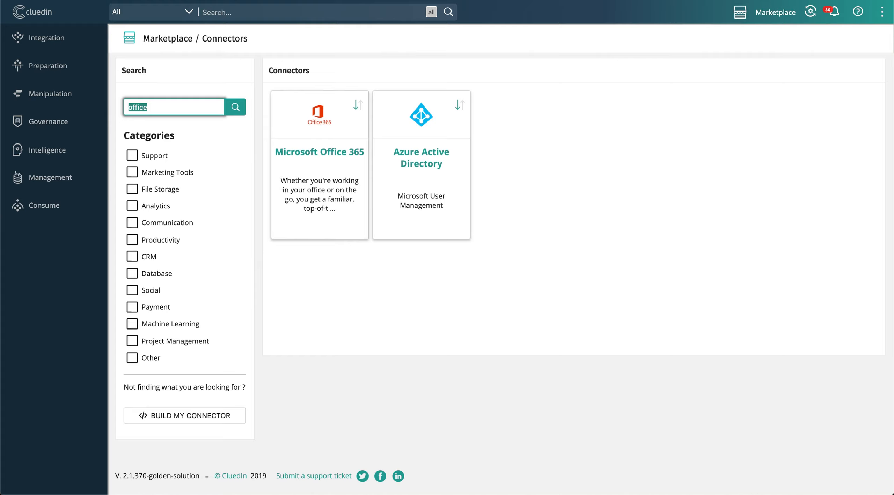
{"action": "type", "text": "orac"}
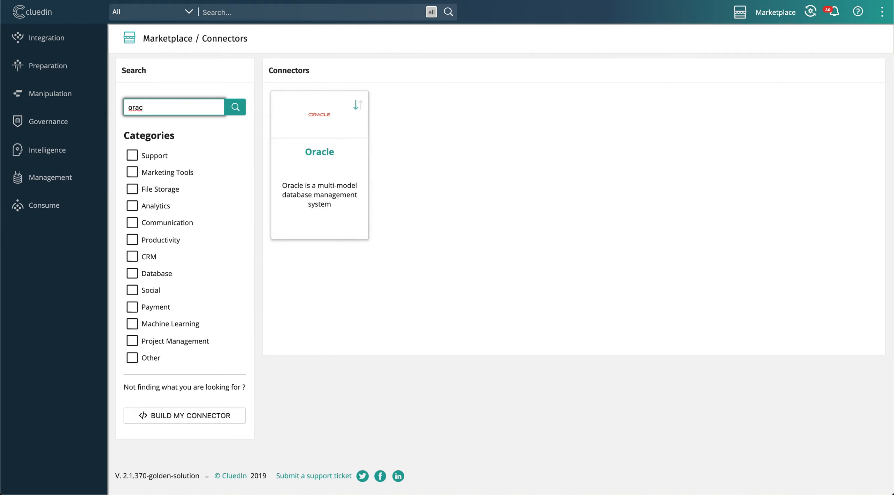
Search the marketplace connectors for "Hub" and start connecting HubSpot.
{"action": "key", "text": "ctrl+a"}
{"action": "type", "text": "Hub"}
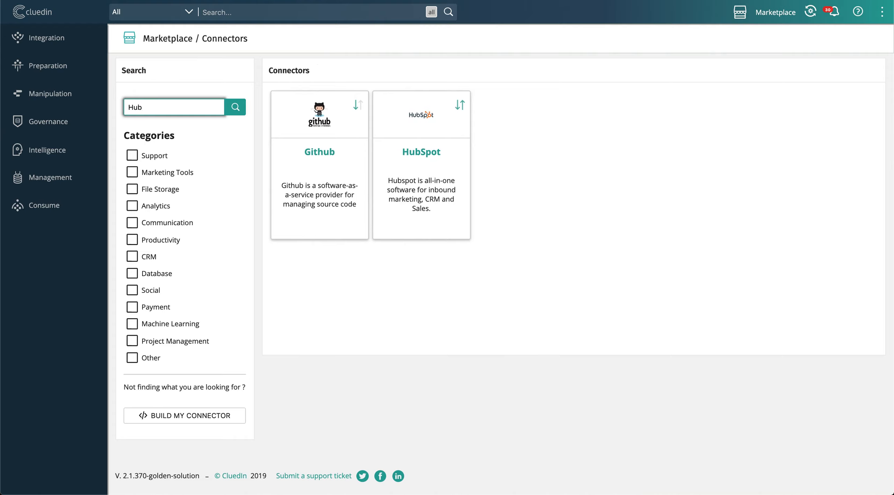
{"action": "mouse_move", "coordinate": [409, 210]}
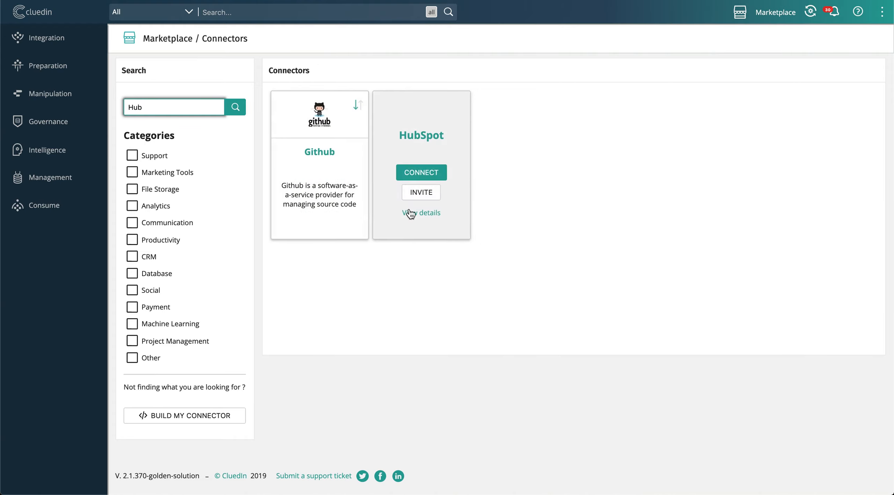
{"action": "left_click", "coordinate": [419, 175]}
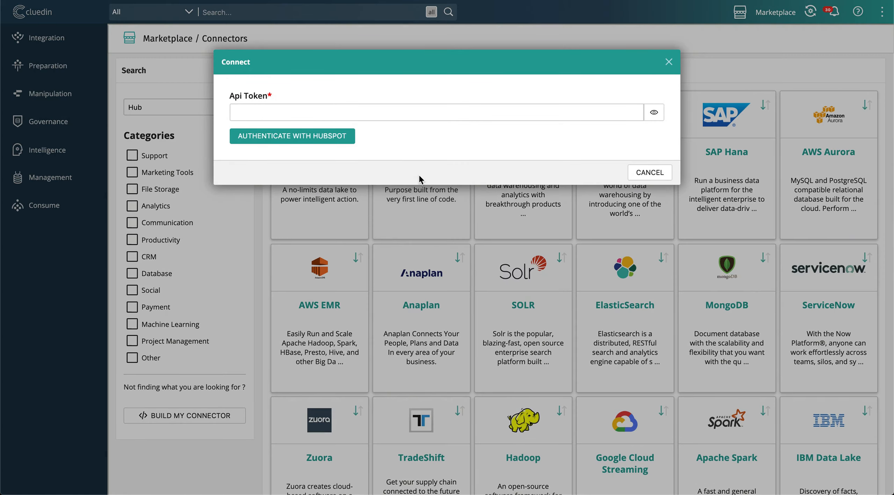
Fill in the API token with the saved credential and authenticate with HubSpot.
{"action": "left_click", "coordinate": [417, 112]}
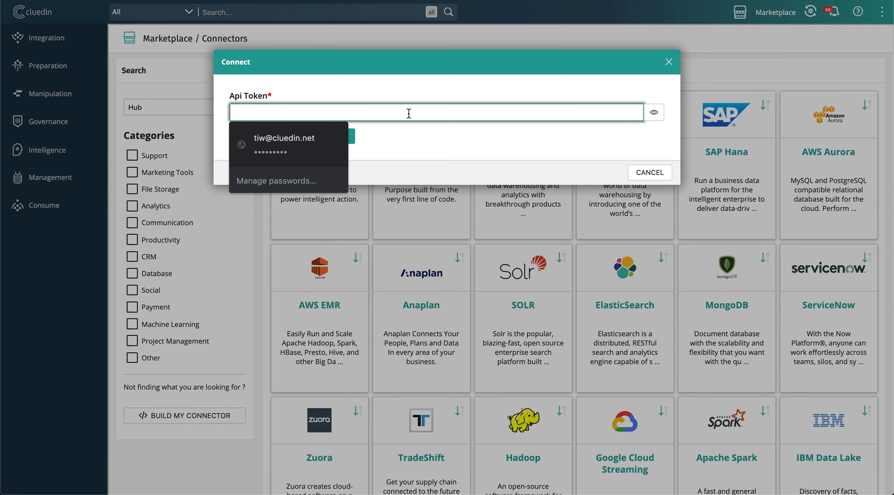
{"action": "key", "text": "Down"}
{"action": "key", "text": "Return"}
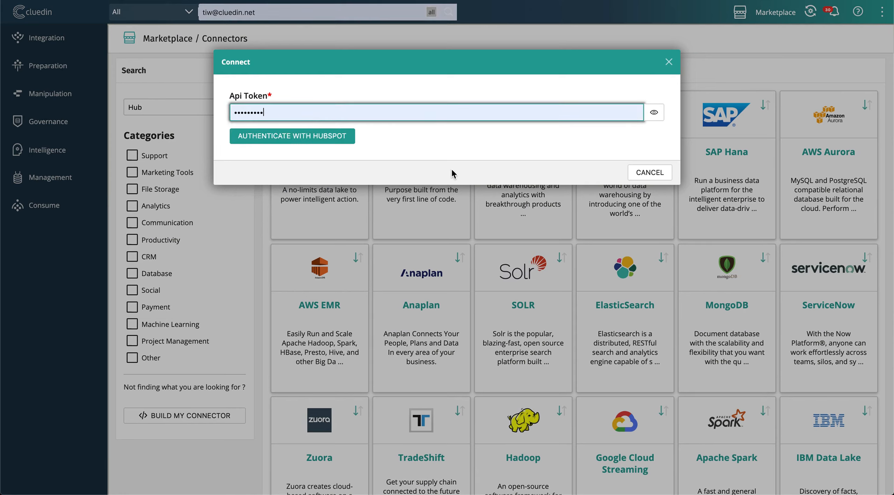
{"action": "left_click", "coordinate": [318, 137]}
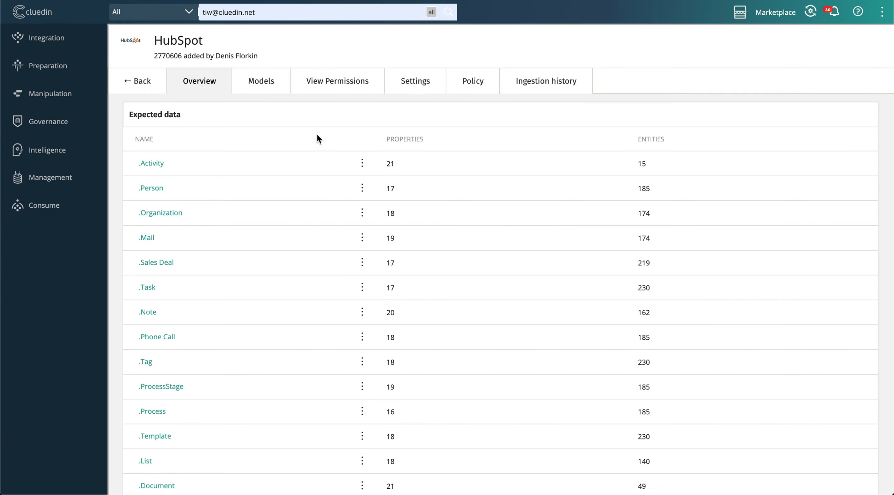
Examine the expected data types, with their properties and entities, in the HubSpot connector's overview.
{"action": "scroll", "coordinate": [317, 137], "scroll_direction": "down", "scroll_amount": 5}
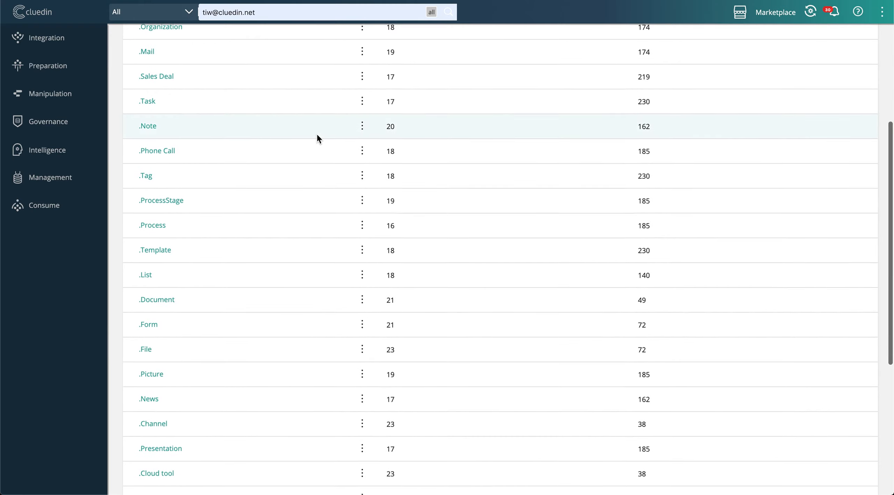
{"action": "scroll", "coordinate": [317, 136], "scroll_direction": "up", "scroll_amount": 3}
{"action": "scroll", "coordinate": [317, 138], "scroll_direction": "up", "scroll_amount": 3}
{"action": "scroll", "coordinate": [317, 138], "scroll_direction": "down", "scroll_amount": 4}
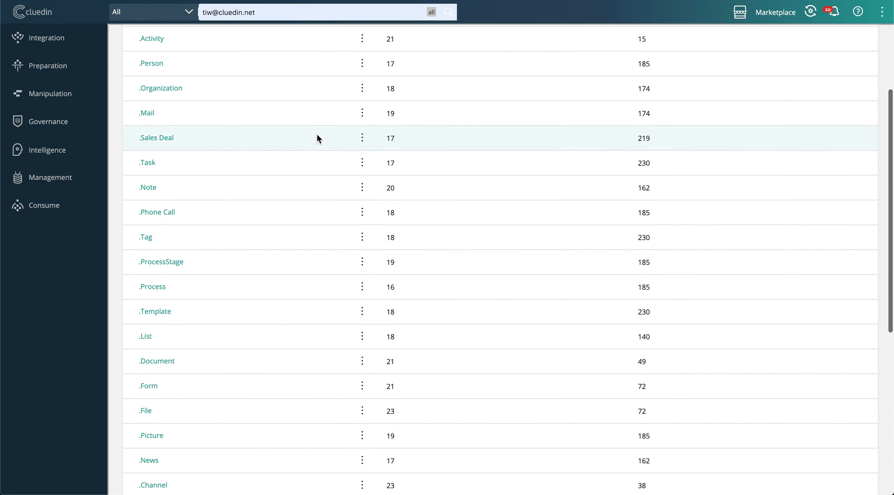
{"action": "scroll", "coordinate": [317, 138], "scroll_direction": "down", "scroll_amount": 3}
{"action": "scroll", "coordinate": [317, 138], "scroll_direction": "down", "scroll_amount": 3}
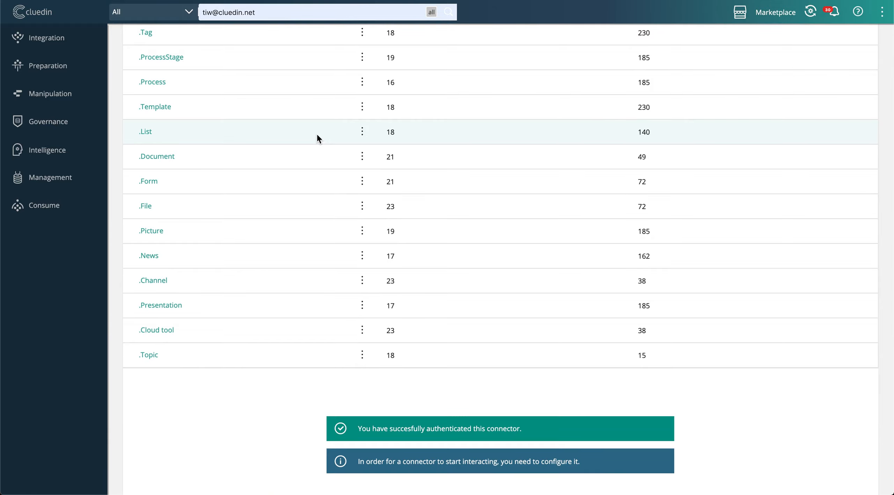
{"action": "scroll", "coordinate": [317, 136], "scroll_direction": "up", "scroll_amount": 8}
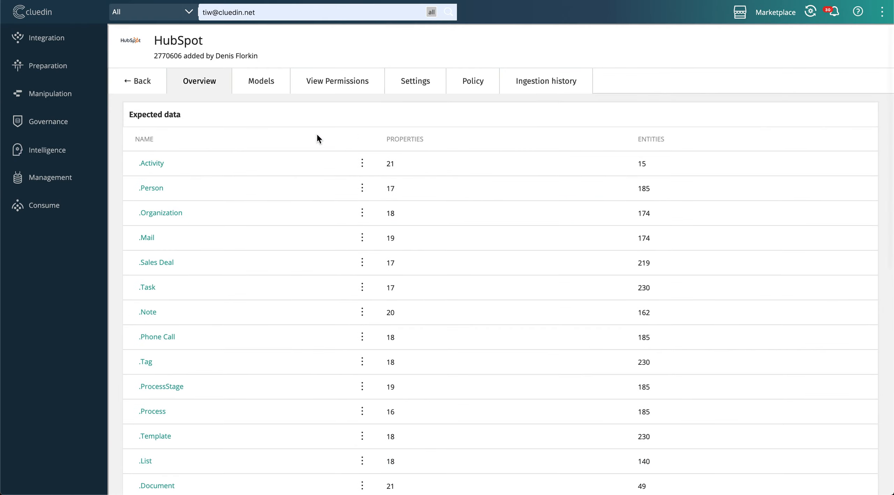
Continue to the HubSpot connector's webhook settings and start ingesting HubSpot.
{"action": "scroll", "coordinate": [318, 137], "scroll_direction": "down", "scroll_amount": 11}
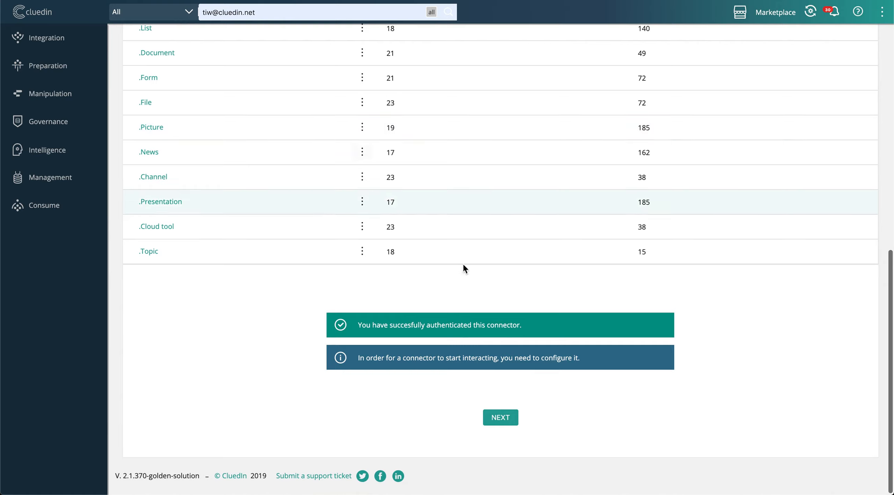
{"action": "left_click", "coordinate": [501, 418]}
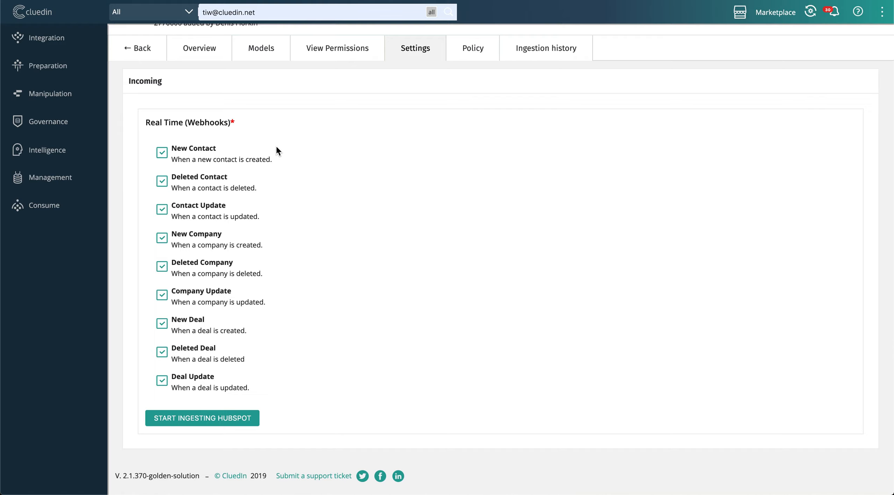
{"action": "left_click", "coordinate": [222, 427]}
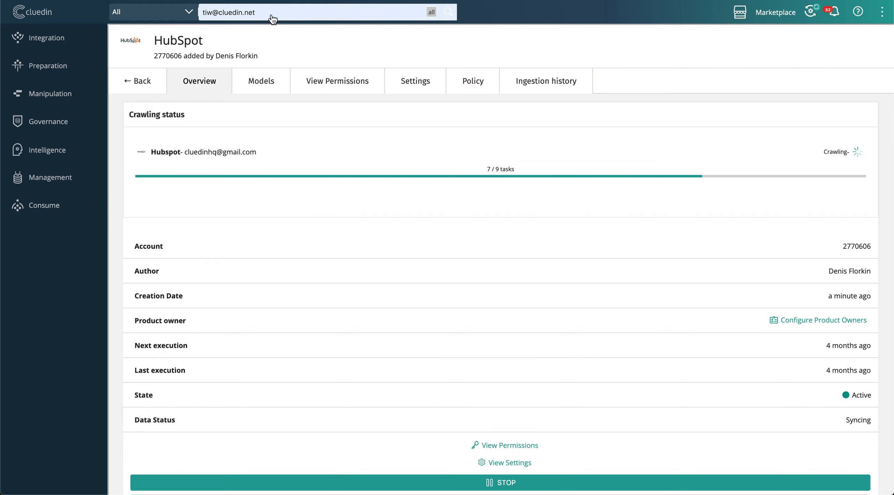
Search across all entities with "*" and check the HubSpot crawling status.
{"action": "left_click_drag", "start_coordinate": [264, 13], "coordinate": [179, 12]}
{"action": "key", "text": "BackSpace"}
{"action": "key", "text": "Return"}
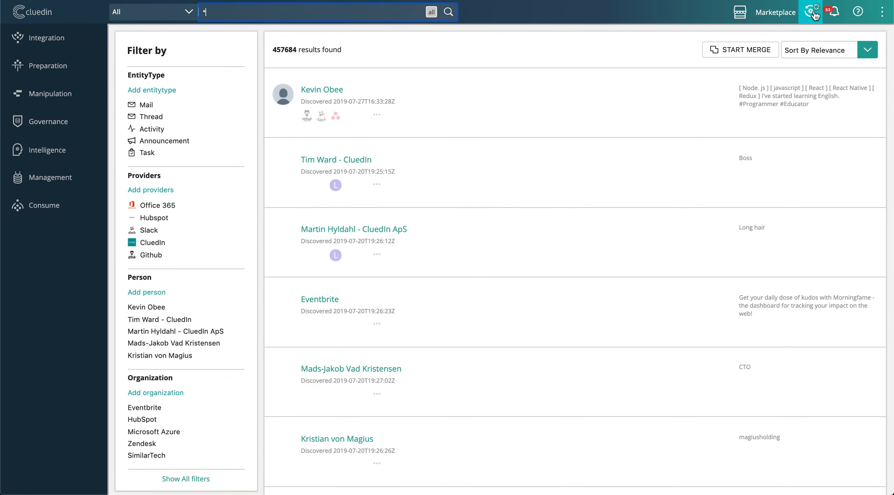
{"action": "left_click", "coordinate": [813, 13]}
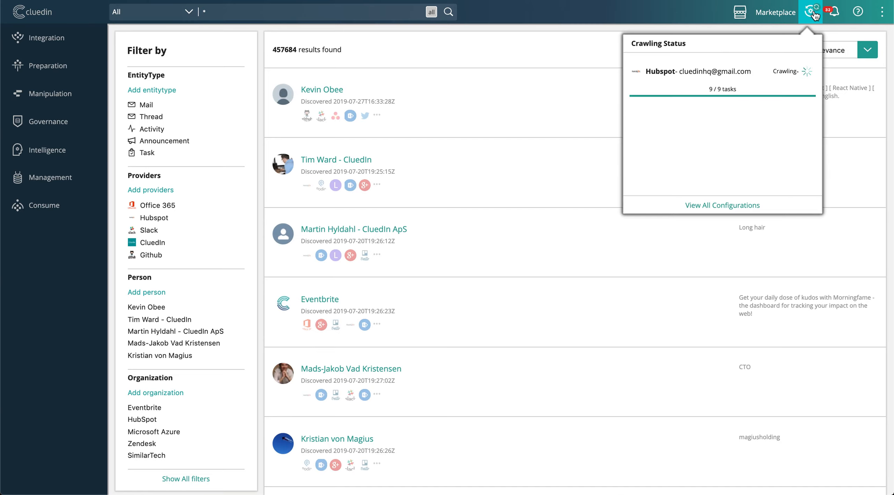
{"action": "left_click", "coordinate": [812, 12]}
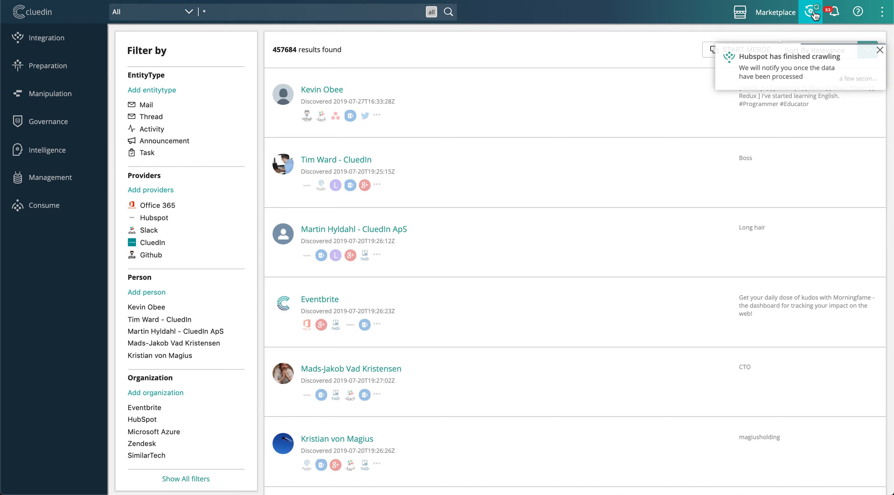
Search all entities for "Marketing" and filter the results to the Presentation entity type.
{"action": "left_click", "coordinate": [299, 14]}
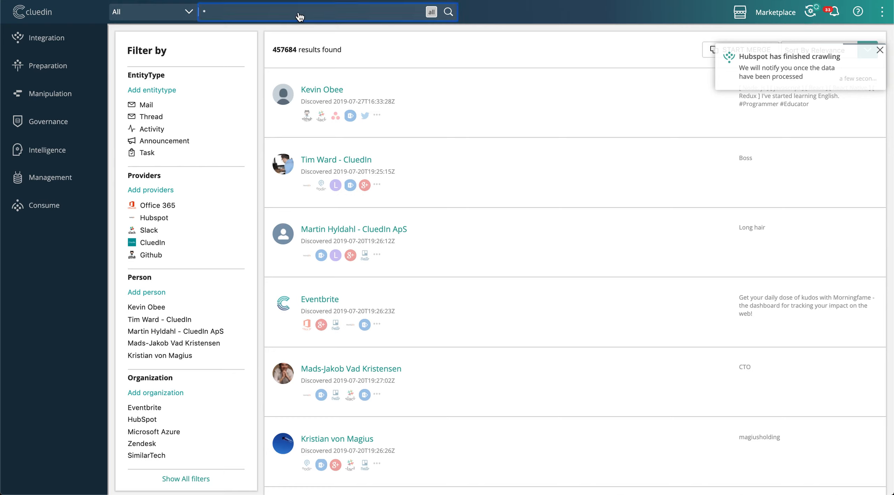
{"action": "key", "text": "BackSpace"}
{"action": "type", "text": "Marketing"}
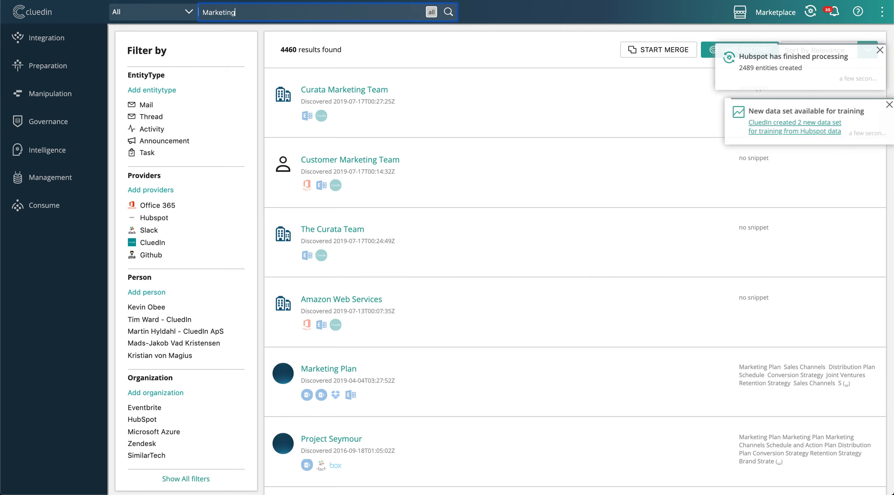
{"action": "left_click", "coordinate": [156, 91]}
{"action": "type", "text": "Pres"}
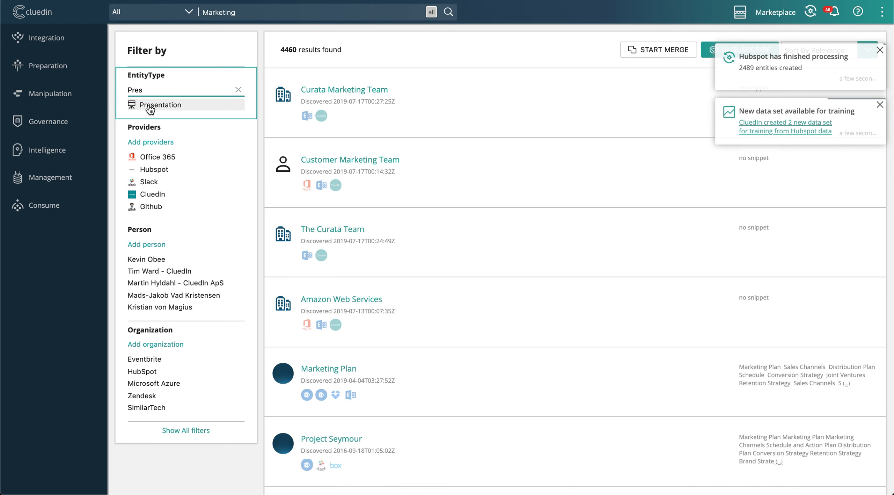
{"action": "left_click", "coordinate": [150, 105]}
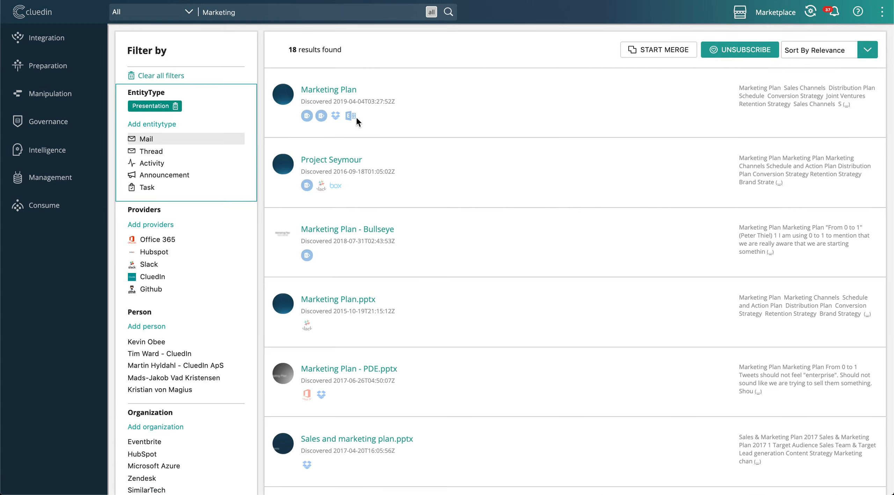
Preview the first Marketing Plan result's properties and close the preview.
{"action": "left_click", "coordinate": [328, 90]}
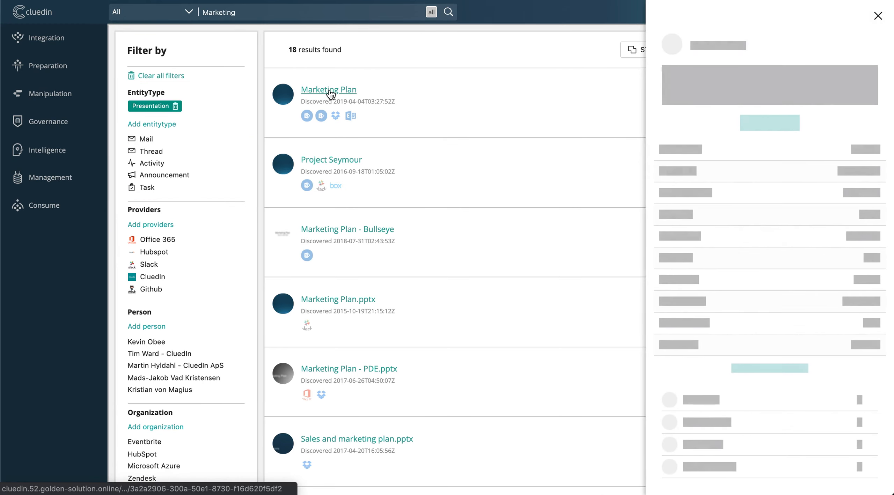
{"action": "scroll", "coordinate": [827, 169], "scroll_direction": "down", "scroll_amount": 3}
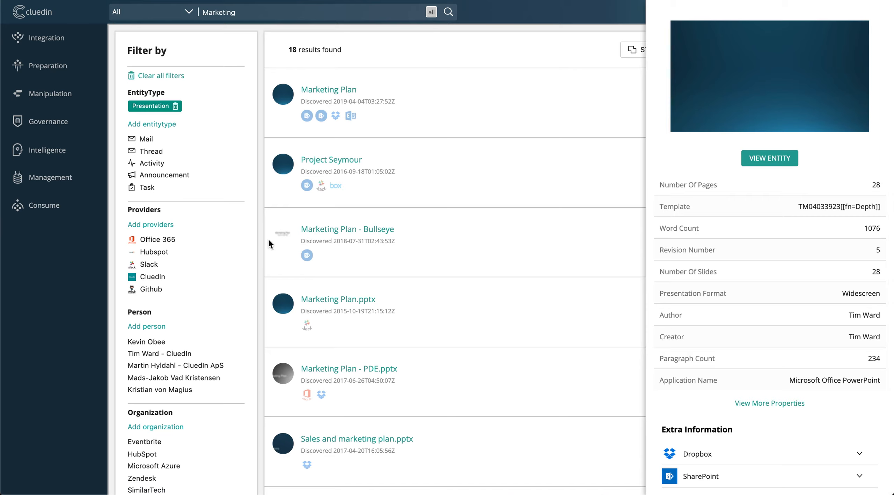
{"action": "scroll", "coordinate": [651, 164], "scroll_direction": "up", "scroll_amount": 3}
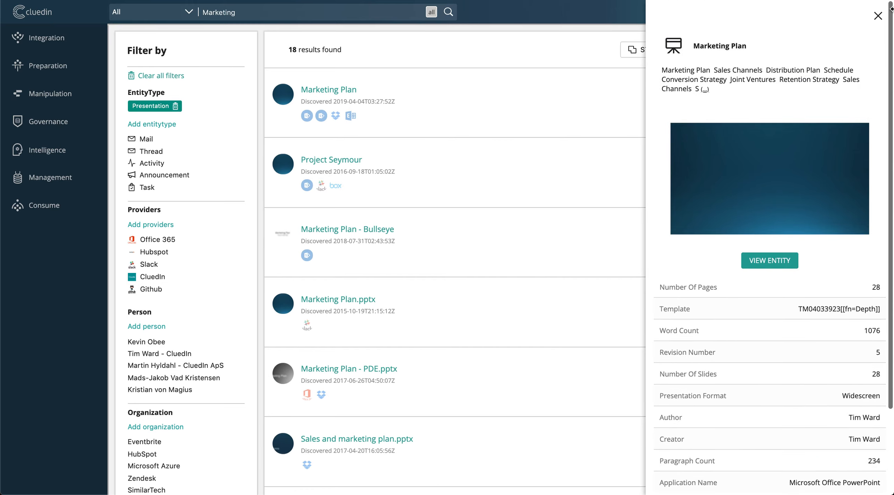
{"action": "left_click", "coordinate": [878, 16]}
Browse the filtered results and view the complete set of advanced search filters without changing any.
{"action": "scroll", "coordinate": [320, 350], "scroll_direction": "down", "scroll_amount": 10}
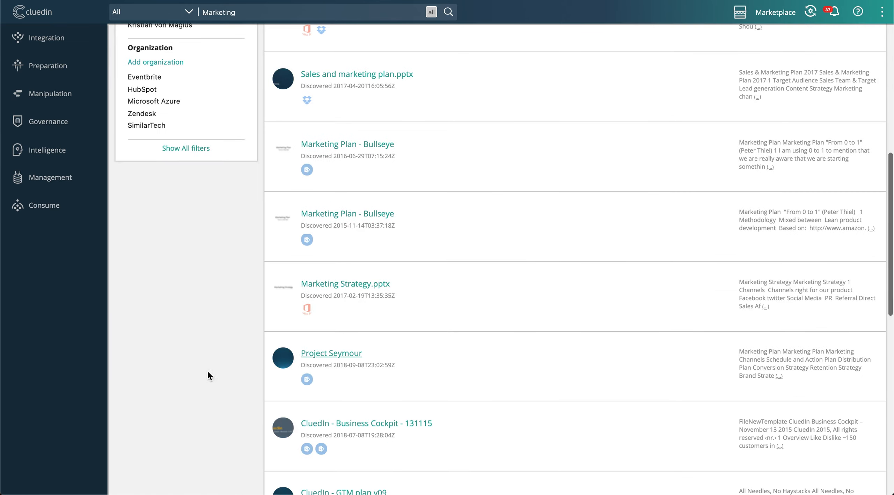
{"action": "scroll", "coordinate": [125, 246], "scroll_direction": "up", "scroll_amount": 2}
{"action": "scroll", "coordinate": [125, 248], "scroll_direction": "up", "scroll_amount": 3}
{"action": "left_click", "coordinate": [188, 265]}
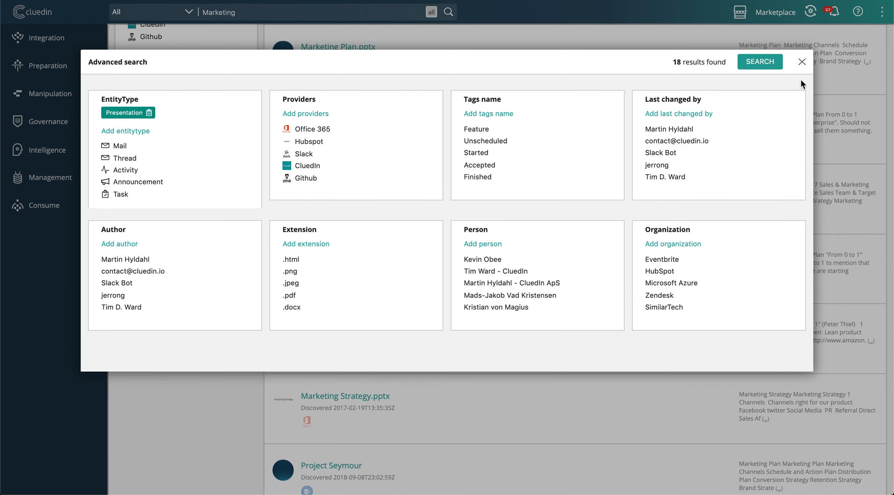
{"action": "left_click", "coordinate": [802, 61]}
{"action": "scroll", "coordinate": [672, 122], "scroll_direction": "up", "scroll_amount": 7}
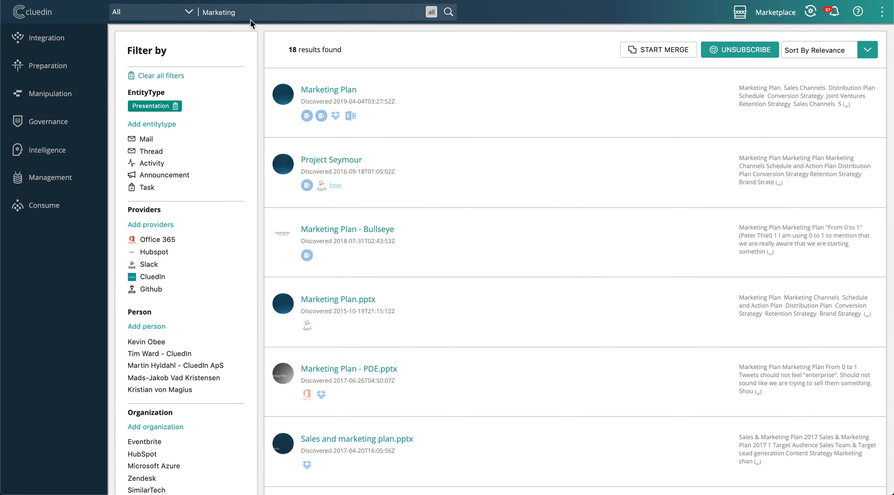
Search all entities for "Bugs".
{"action": "left_click", "coordinate": [199, 13]}
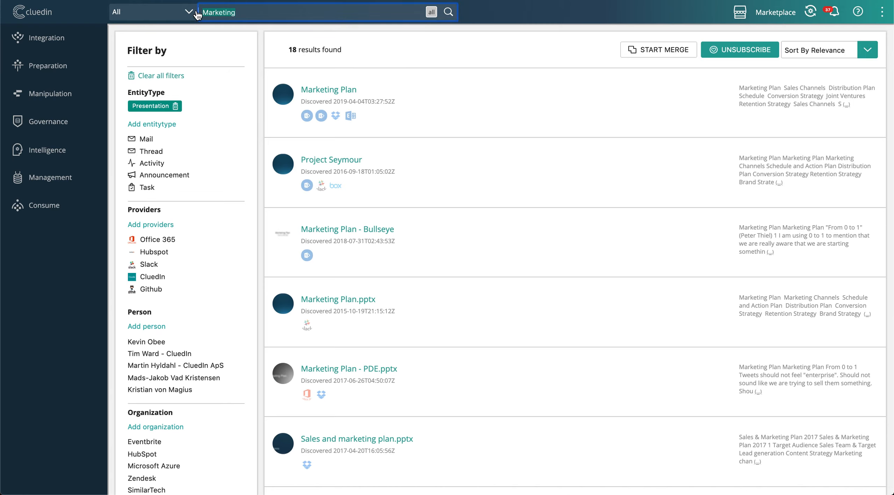
{"action": "type", "text": "Bugs"}
{"action": "key", "text": "Return"}
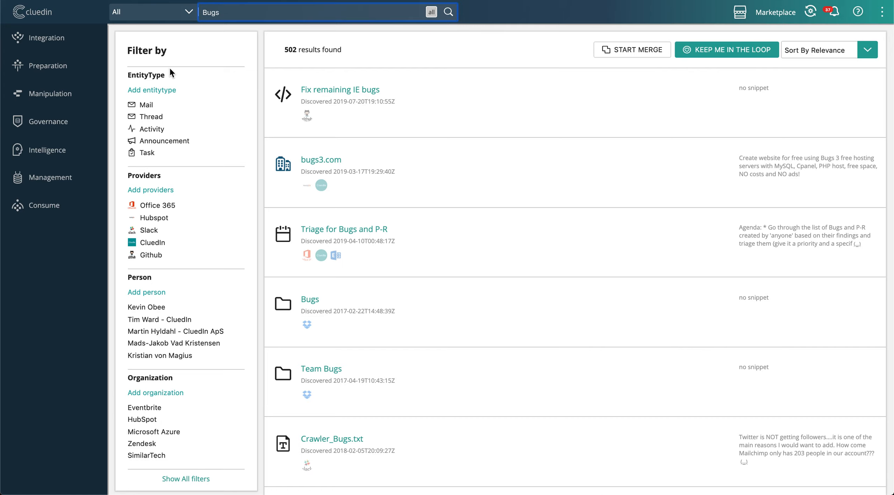
Try filtering the Bugs results to the Task entity type, and remove that filter.
{"action": "left_click", "coordinate": [168, 91]}
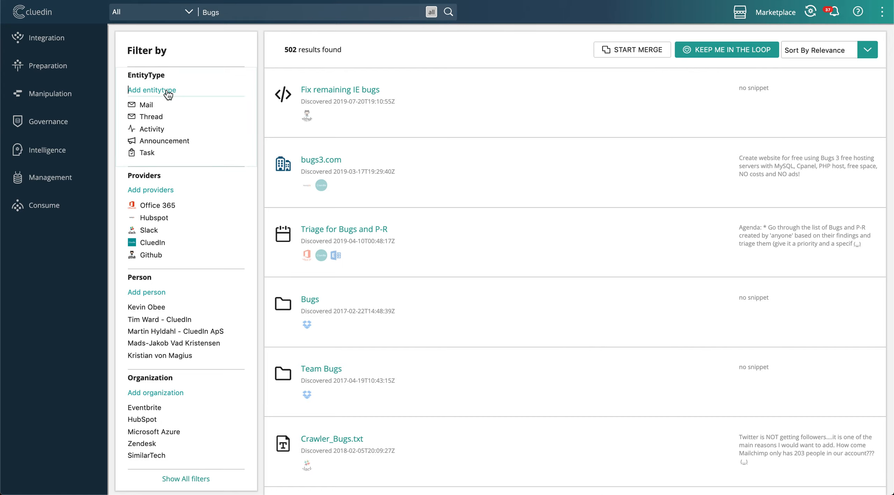
{"action": "type", "text": "Task"}
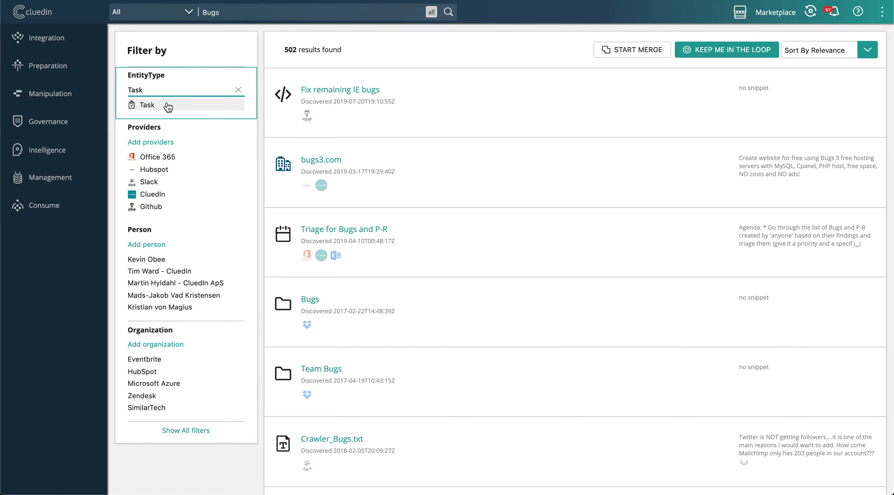
{"action": "left_click", "coordinate": [167, 104]}
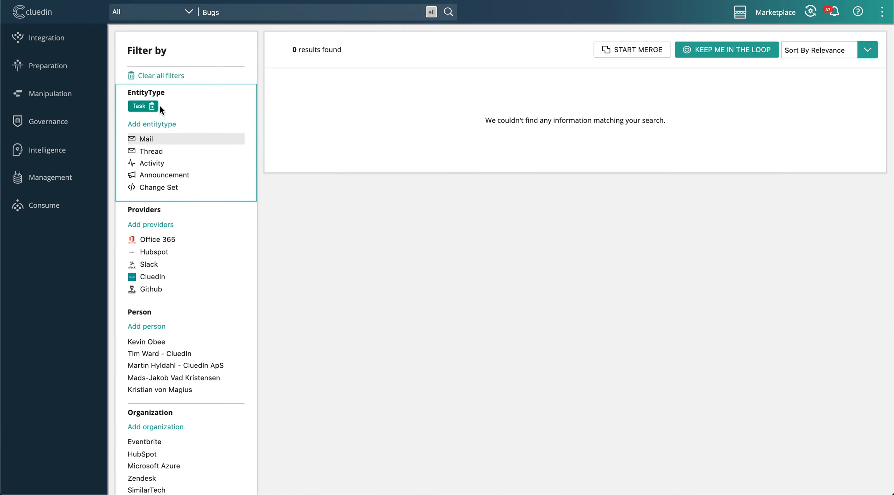
{"action": "left_click", "coordinate": [151, 106]}
Filter the Bugs results to the Mail entity type and subscribe to updates for this search.
{"action": "left_click", "coordinate": [157, 106]}
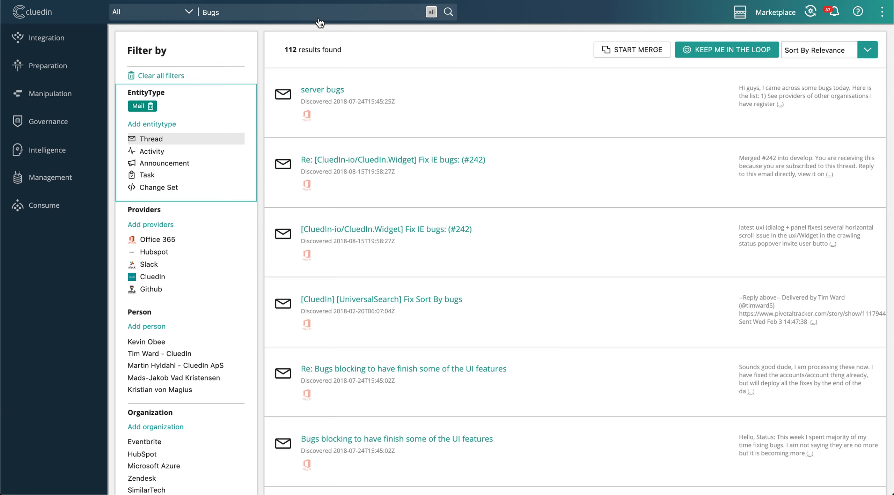
{"action": "left_click", "coordinate": [742, 52]}
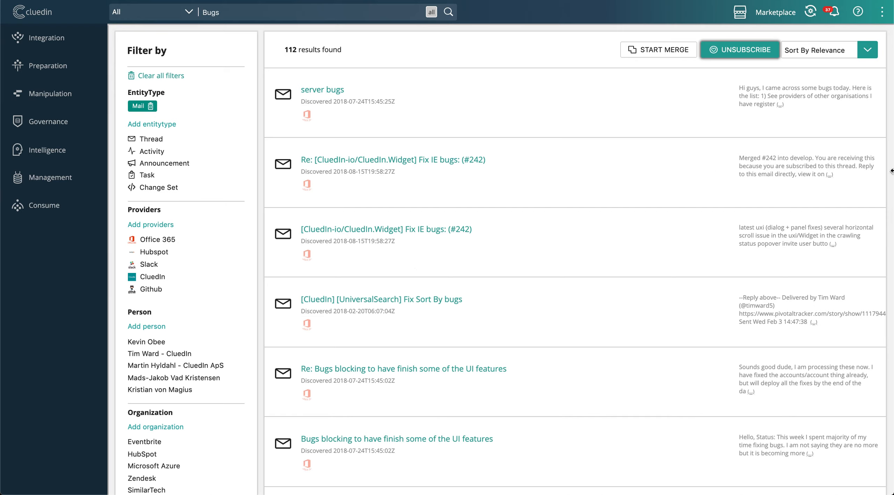
View the available sort options for the search results without changing the sort order.
{"action": "left_click", "coordinate": [868, 51]}
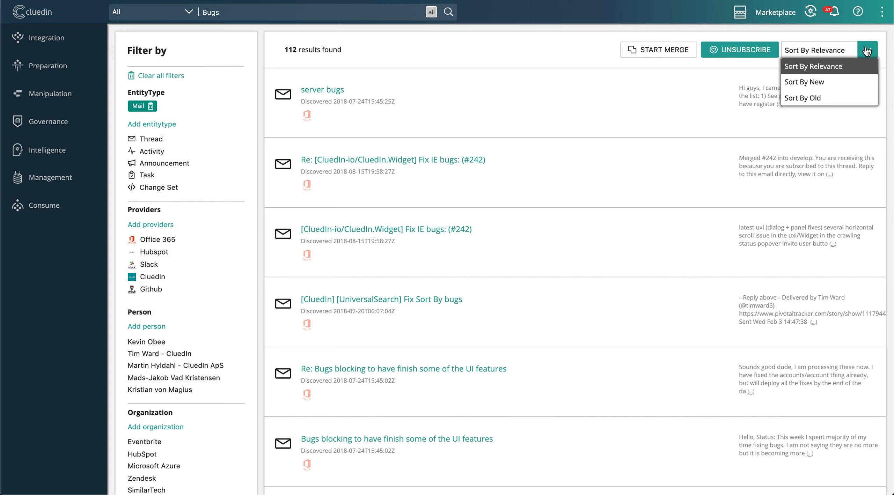
{"action": "left_click", "coordinate": [868, 51]}
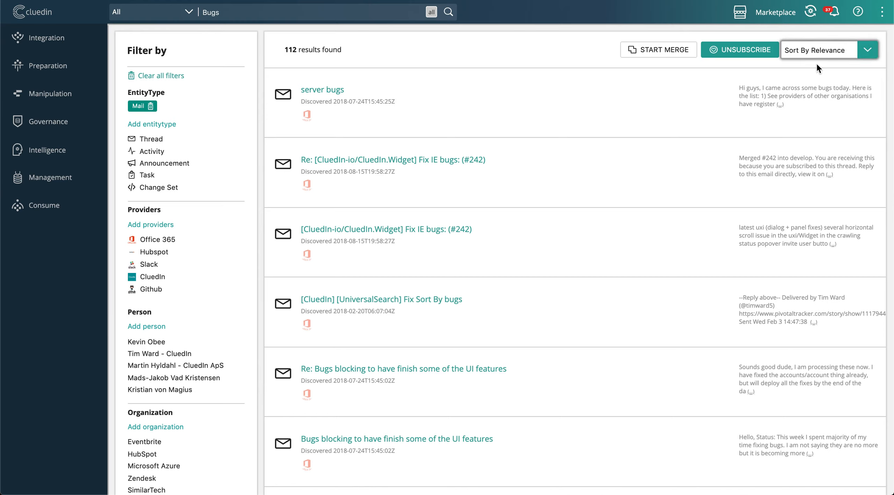
Search all entities for "Sitecore".
{"action": "double_click", "coordinate": [232, 17]}
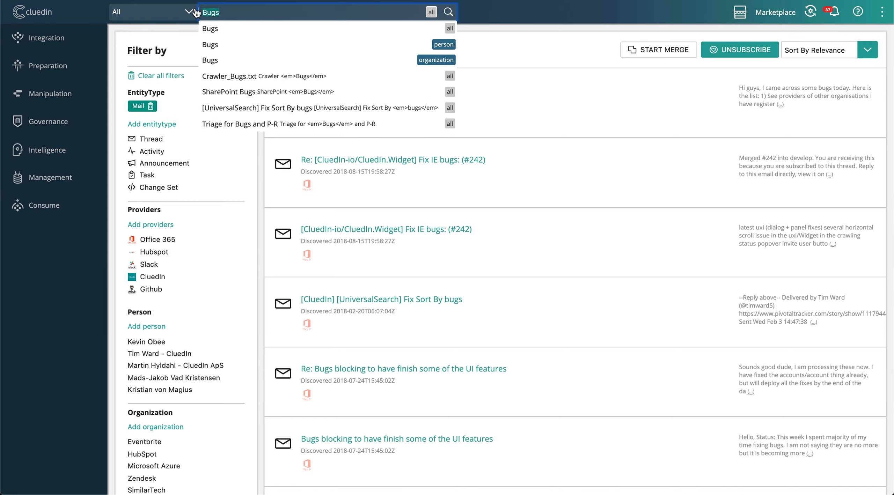
{"action": "type", "text": "Sitecore"}
{"action": "key", "text": "Return"}
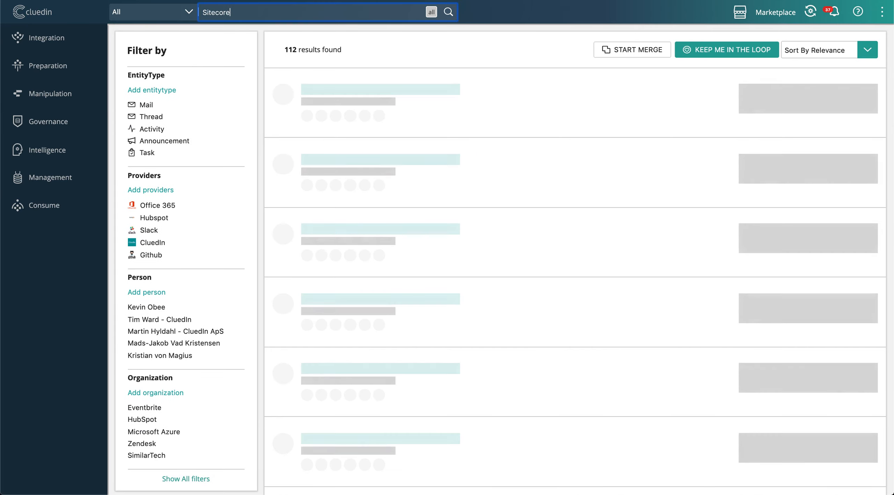